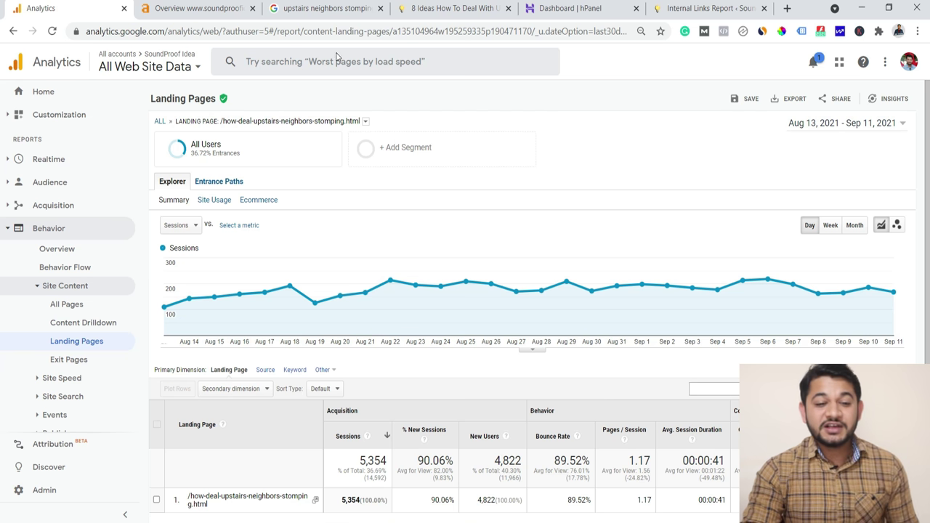
- Switch to the Google results tab and select the 'upstairs neighbors stomping' query text
click(322, 8)
drag(287, 78, 116, 77)
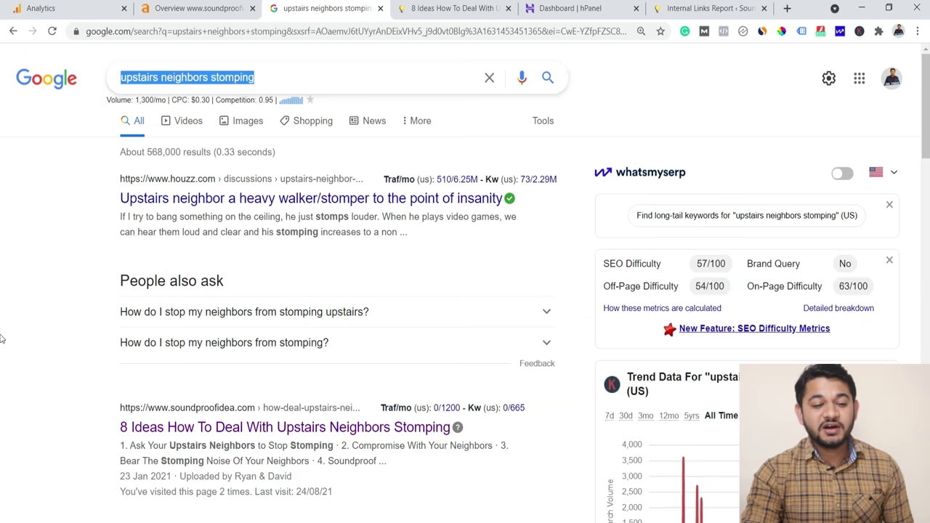
- Scroll the results down to the soundproofidea.com listing, then switch to the Ahrefs site overview
scroll(189, 276, down, 2)
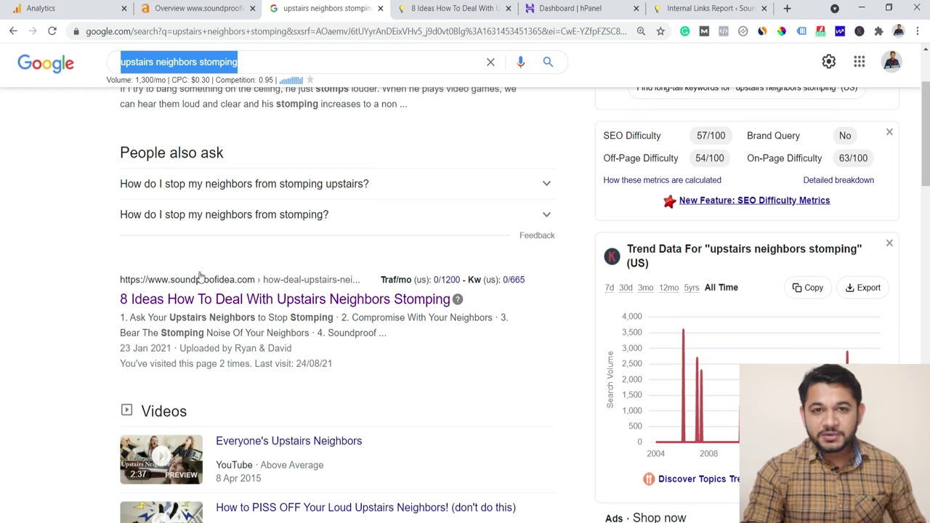
click(186, 6)
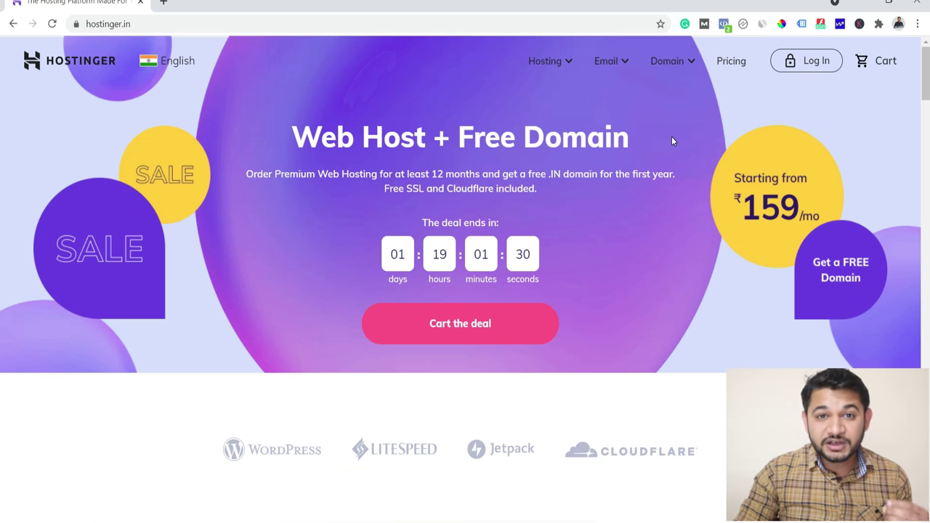
scroll(671, 141, down, 7)
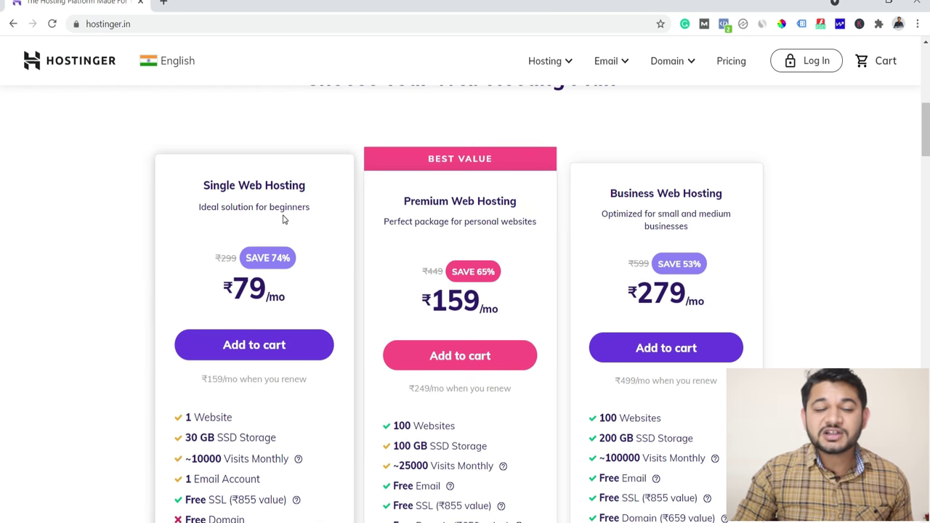
scroll(373, 299, down, 2)
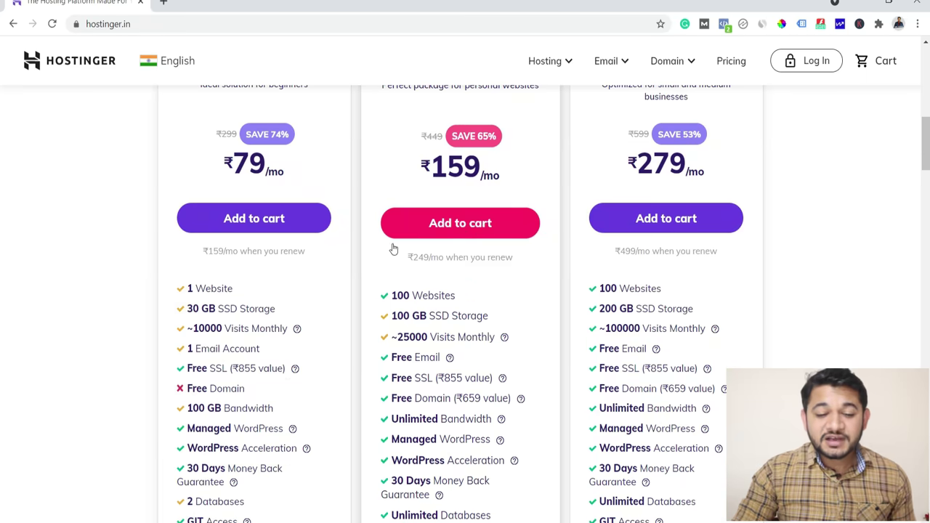
- Add the 12-month Premium Web Hosting plan to the cart and scroll to checkout
click(460, 231)
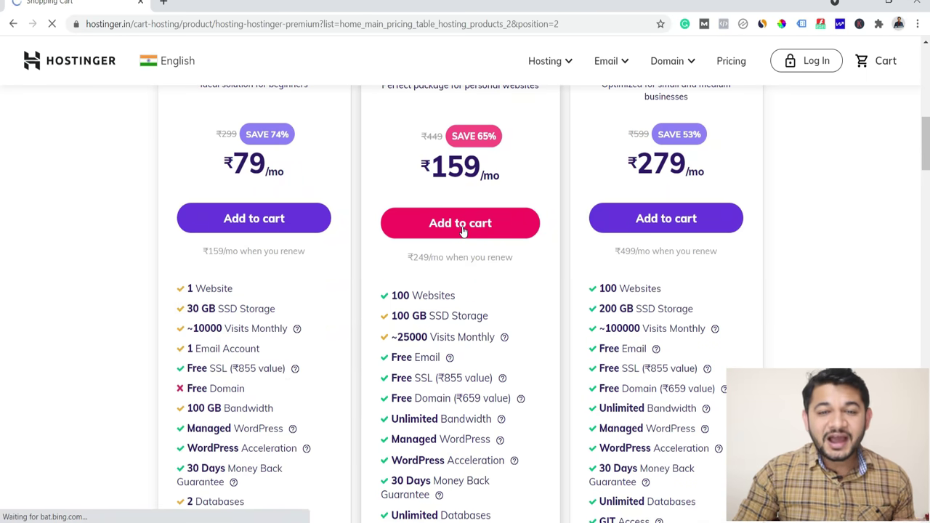
scroll(462, 231, down, 3)
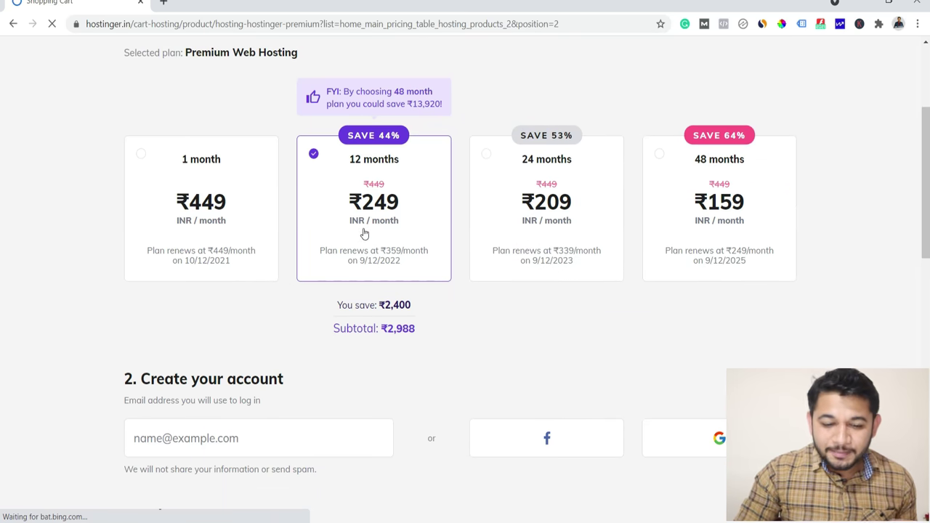
scroll(393, 225, down, 2)
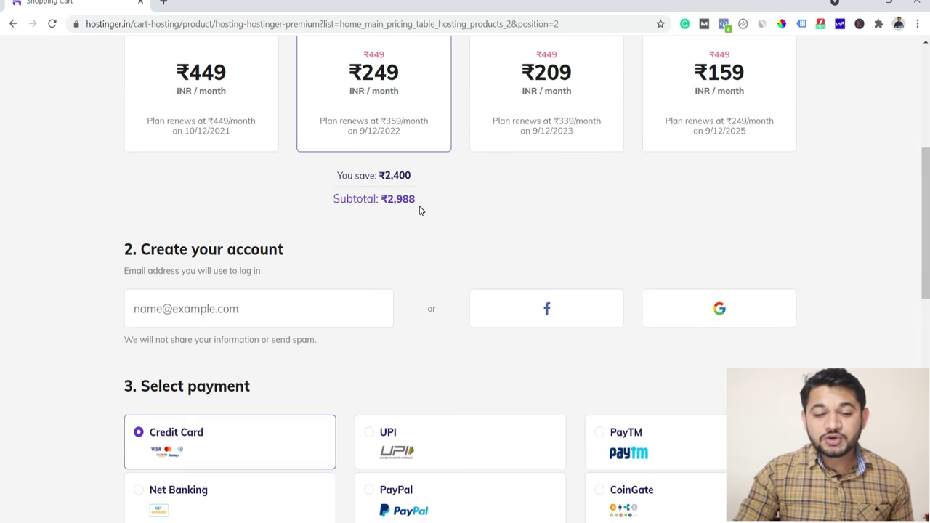
scroll(419, 211, down, 4)
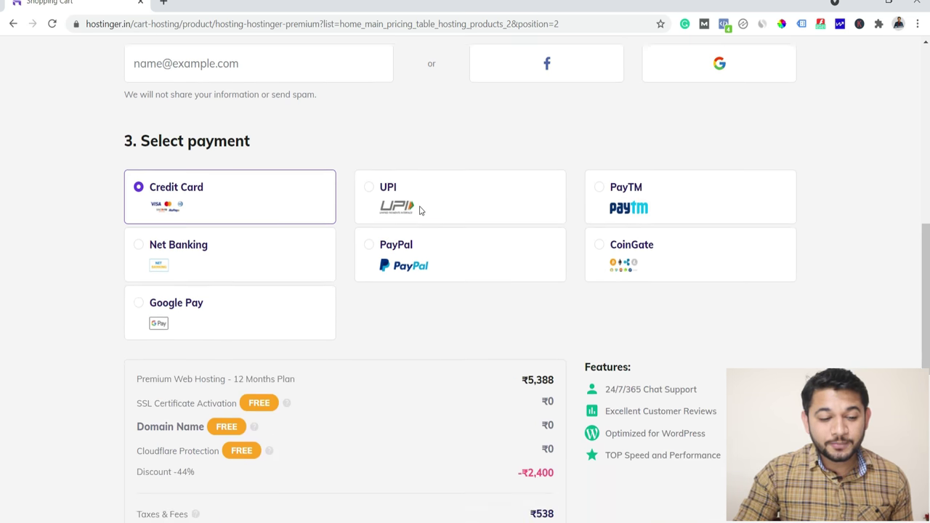
scroll(208, 129, up, 1)
scroll(240, 218, down, 3)
scroll(254, 252, down, 3)
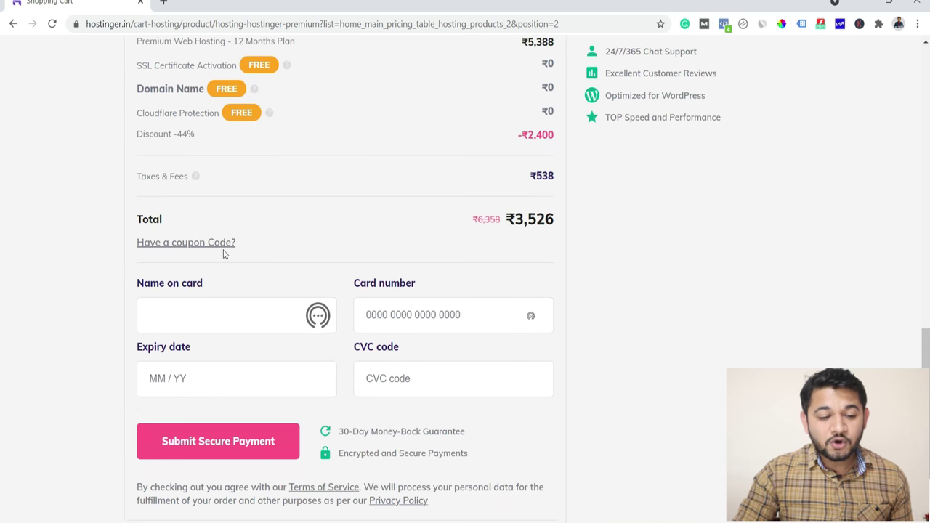
- Apply coupon code MRVYAS, bringing the order total to ₹3,271
click(204, 320)
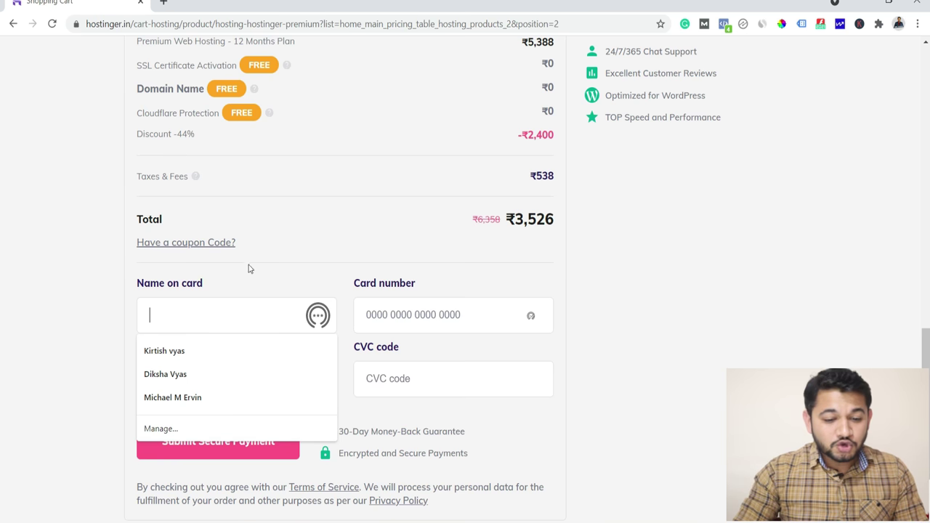
click(232, 244)
text(MRVYAS)
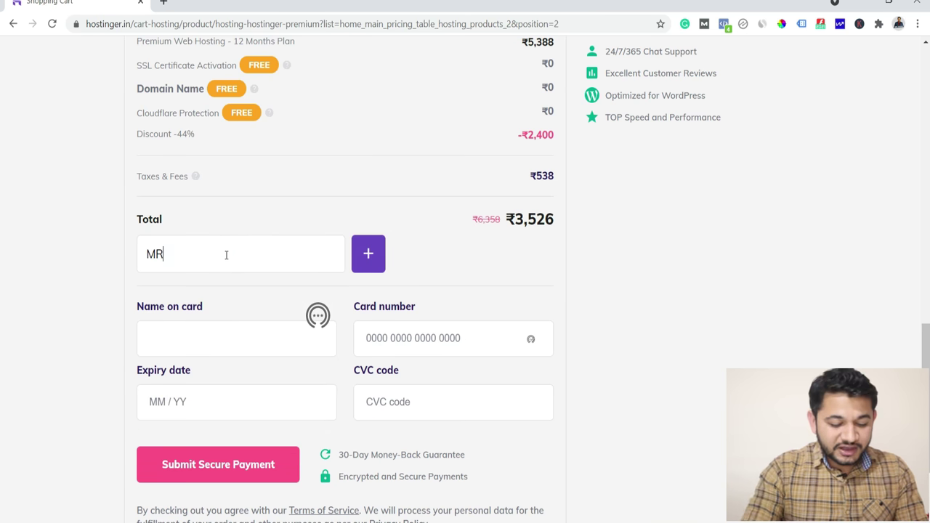
click(374, 263)
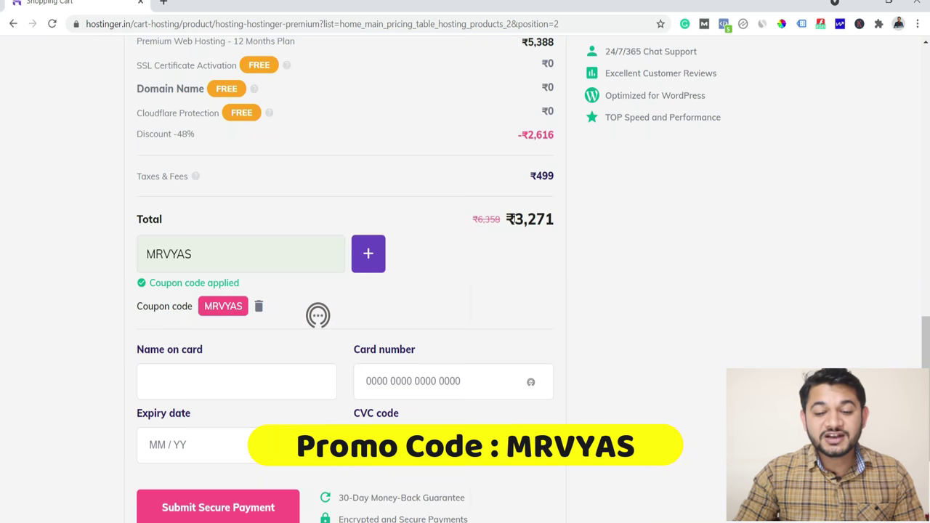
scroll(183, 324, down, 3)
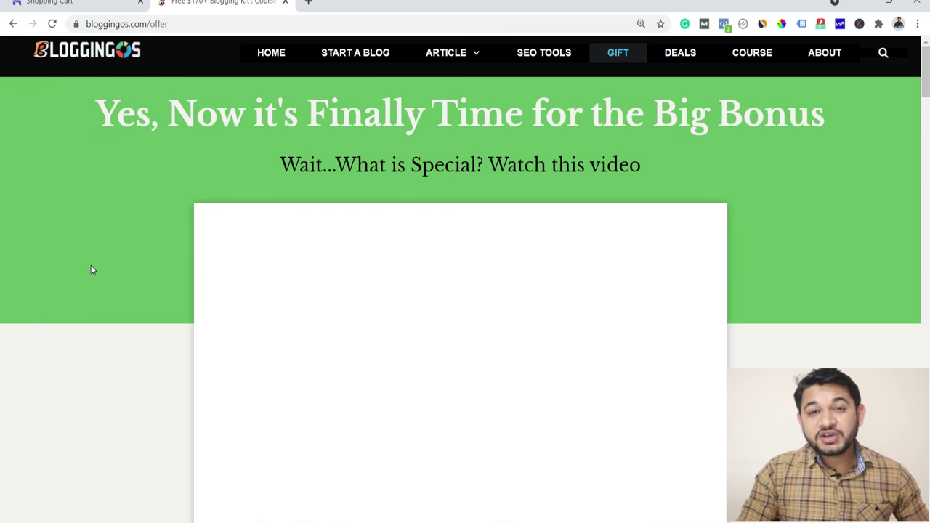
double_click(230, 24)
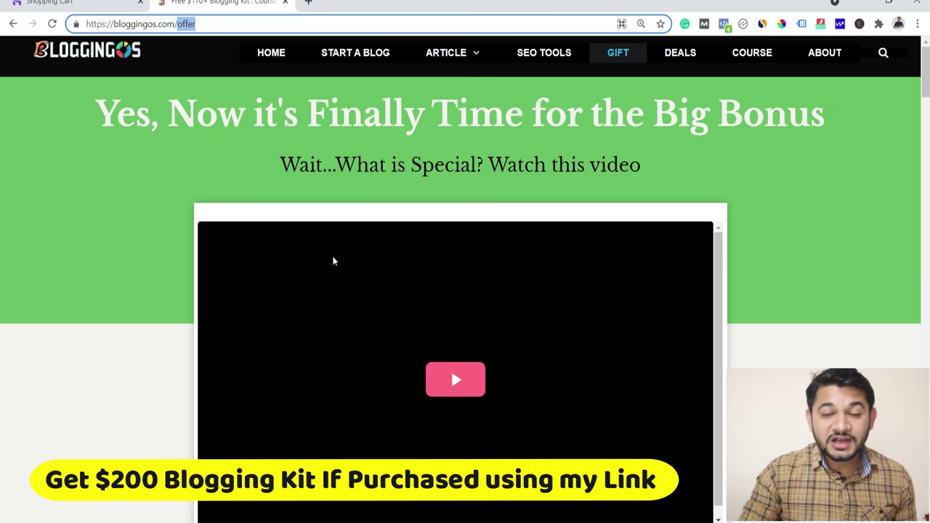
scroll(333, 261, down, 15)
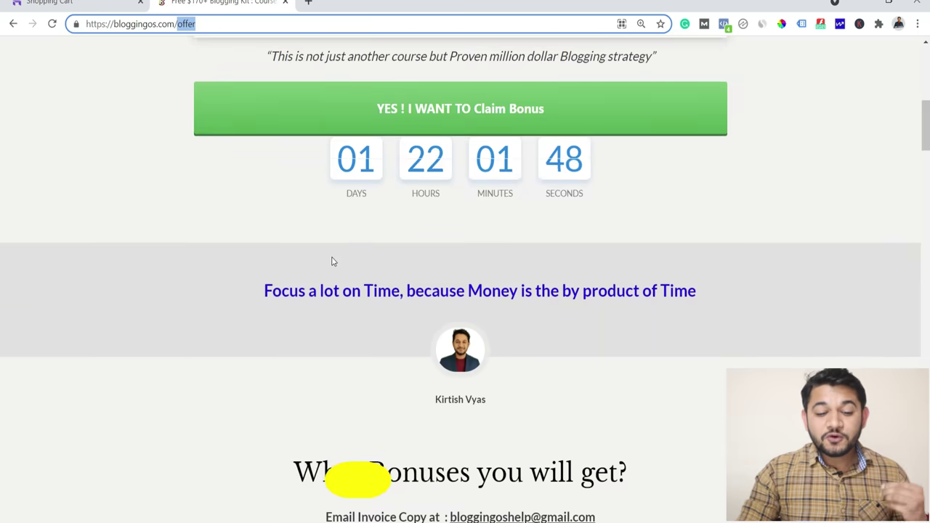
scroll(333, 260, down, 2)
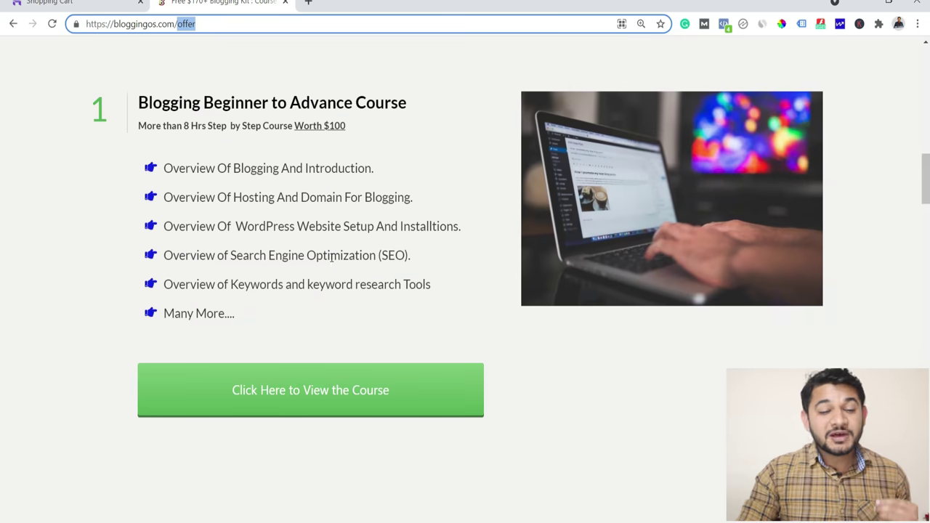
scroll(330, 258, down, 10)
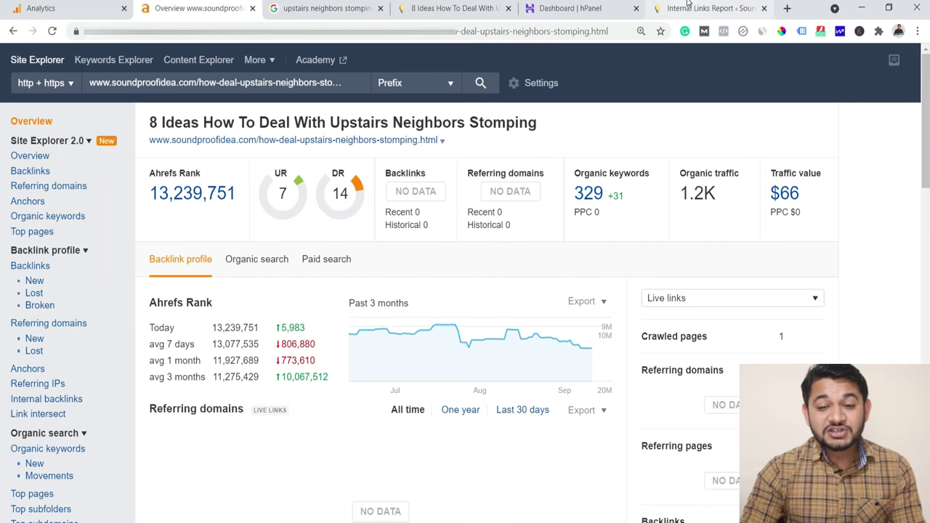
- Return to the Link Whisper Internal Links Report tab for the stomping post
click(689, 11)
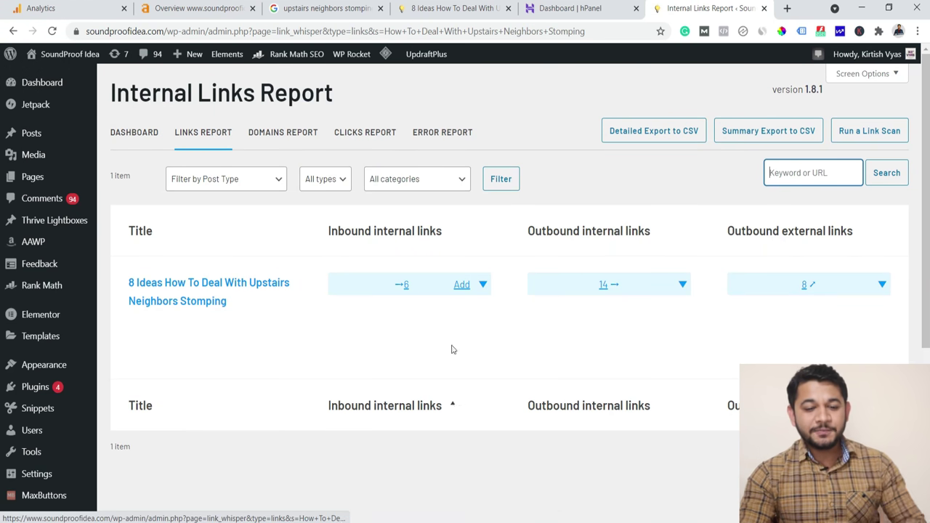
click(823, 177)
mouse_move(207, 340)
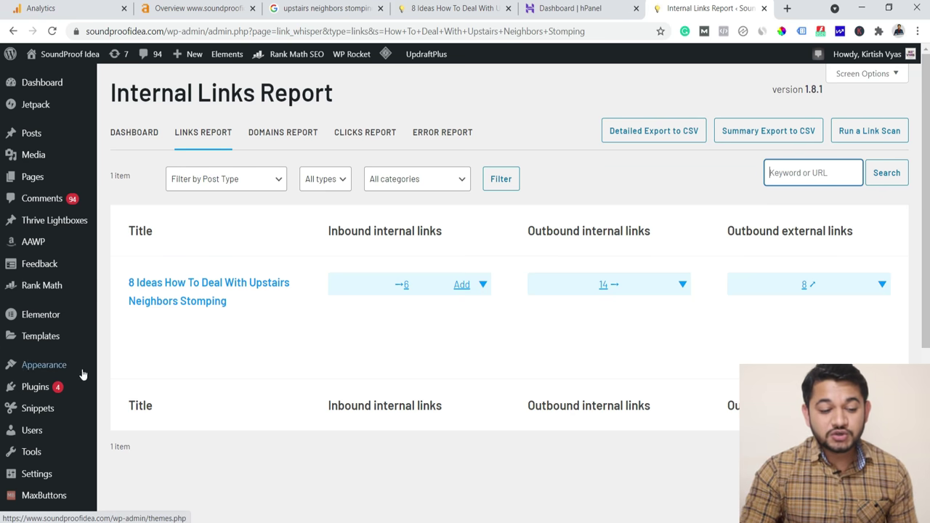
scroll(76, 378, down, 4)
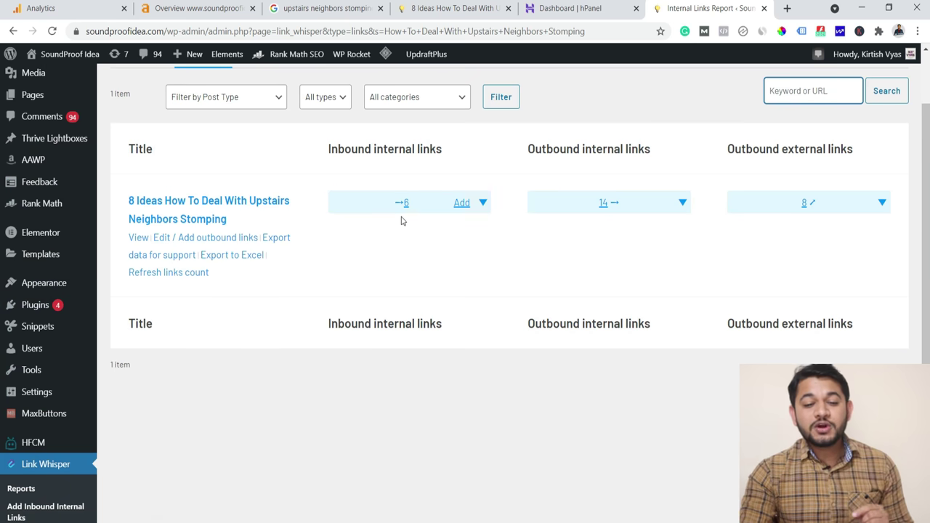
- Expand the inbound internal links and highlight anchors like 'upstairs noise stomping' and 'stomping noise'
click(484, 205)
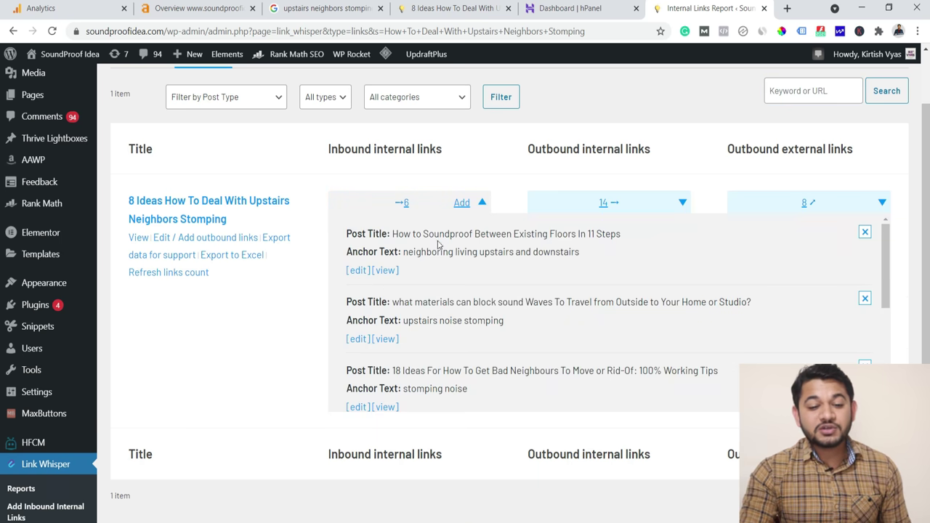
drag(404, 252, 513, 252)
drag(445, 320, 485, 320)
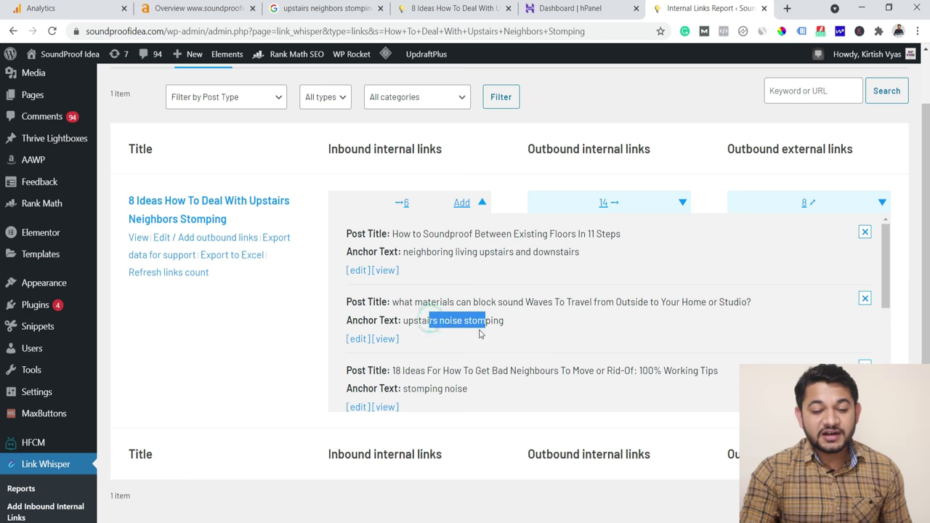
click(429, 393)
drag(417, 390, 498, 392)
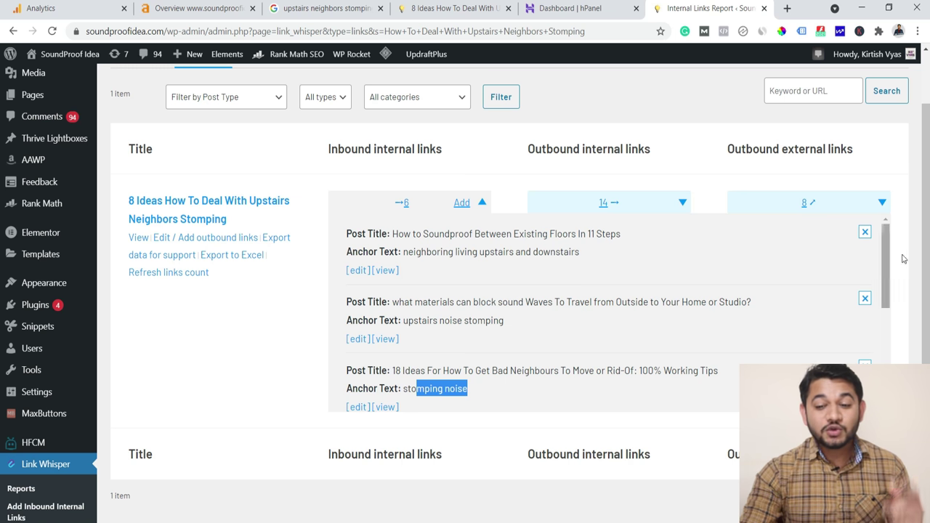
- Expand and collapse the 8 outbound external and 14 outbound internal link lists
click(882, 202)
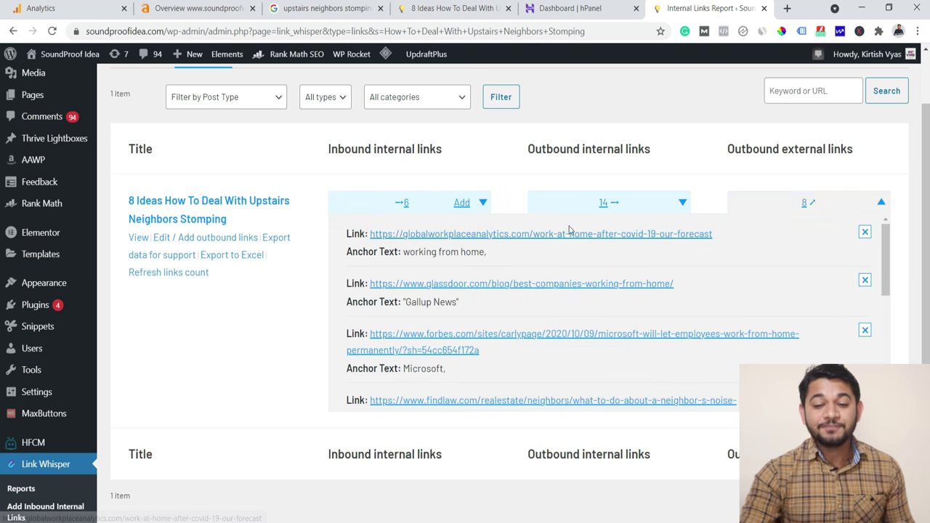
click(882, 202)
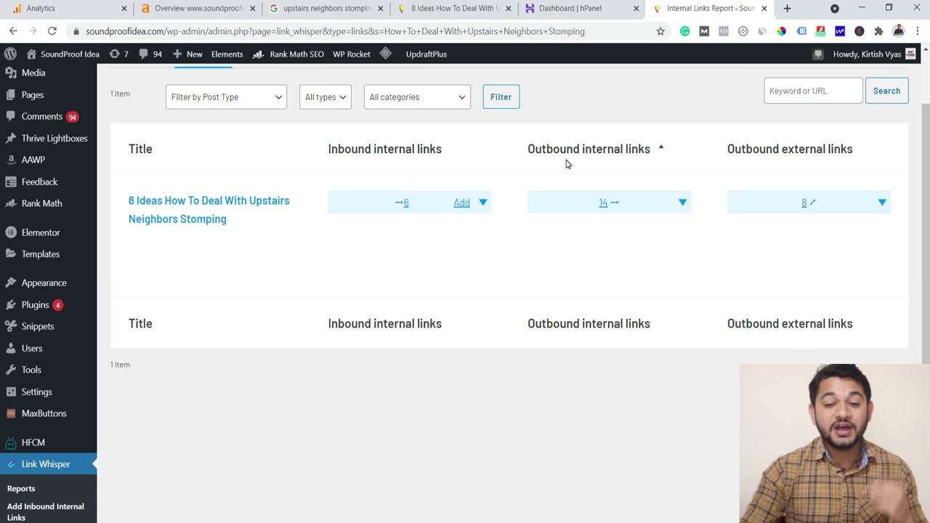
click(682, 203)
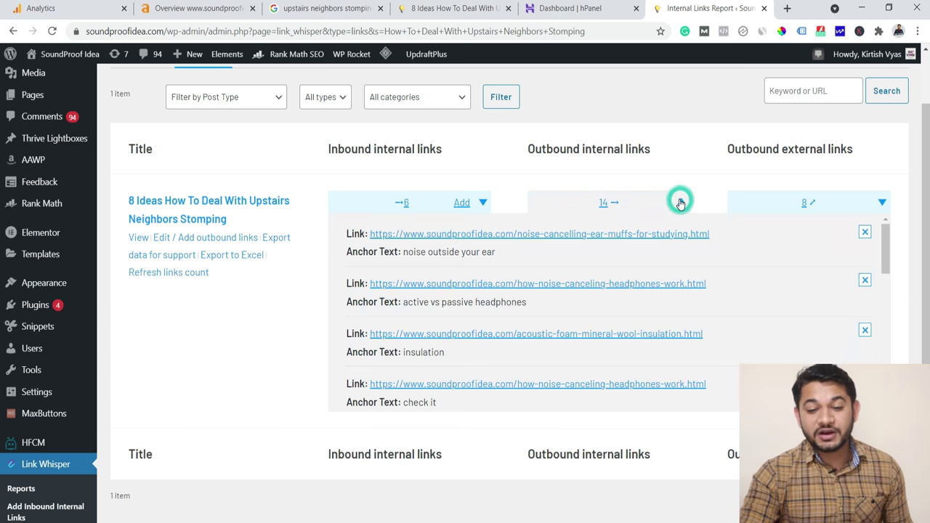
click(681, 204)
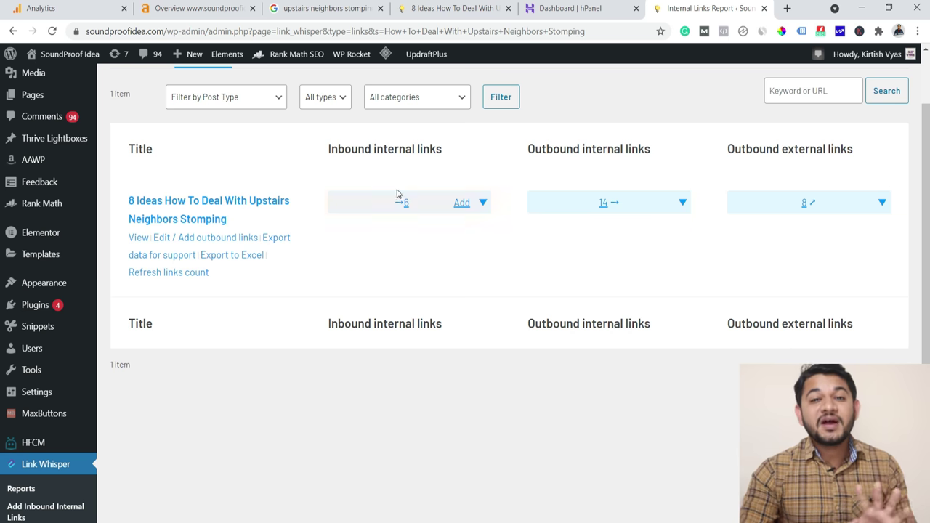
click(881, 203)
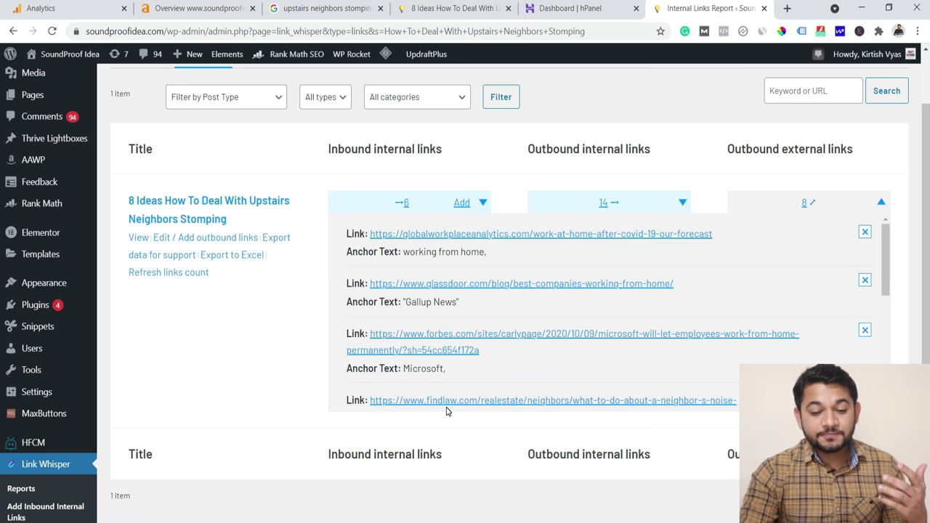
click(879, 205)
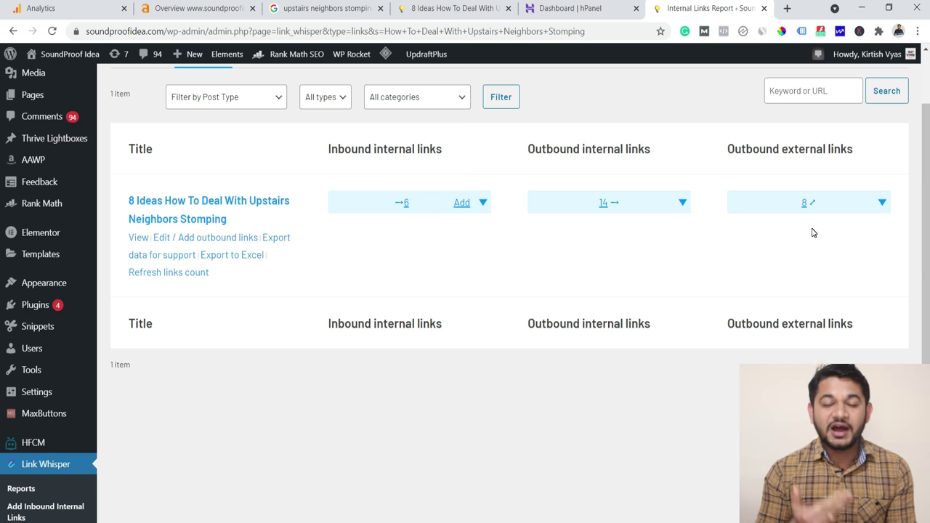
- Open the live stomping post and scroll to the statistics linking Gallup News and Microsoft
click(457, 9)
scroll(340, 191, down, 3)
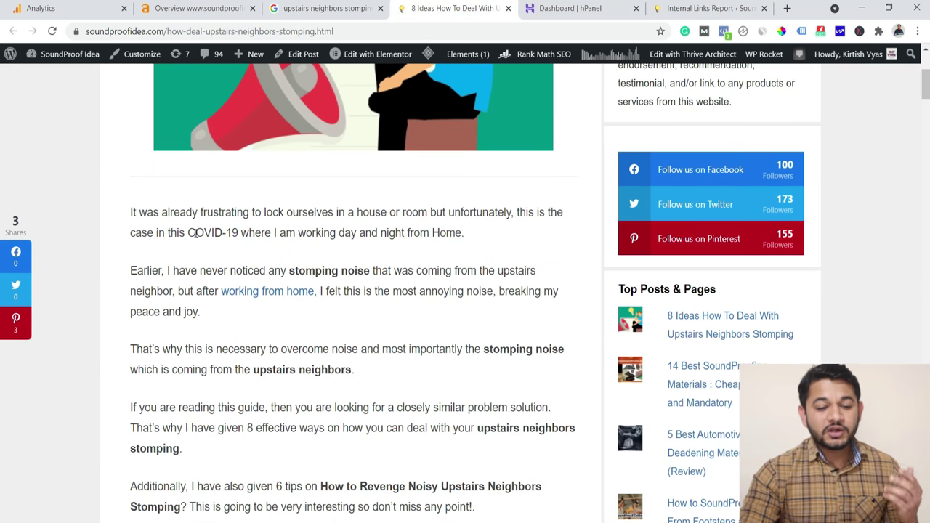
drag(195, 232, 308, 212)
click(374, 266)
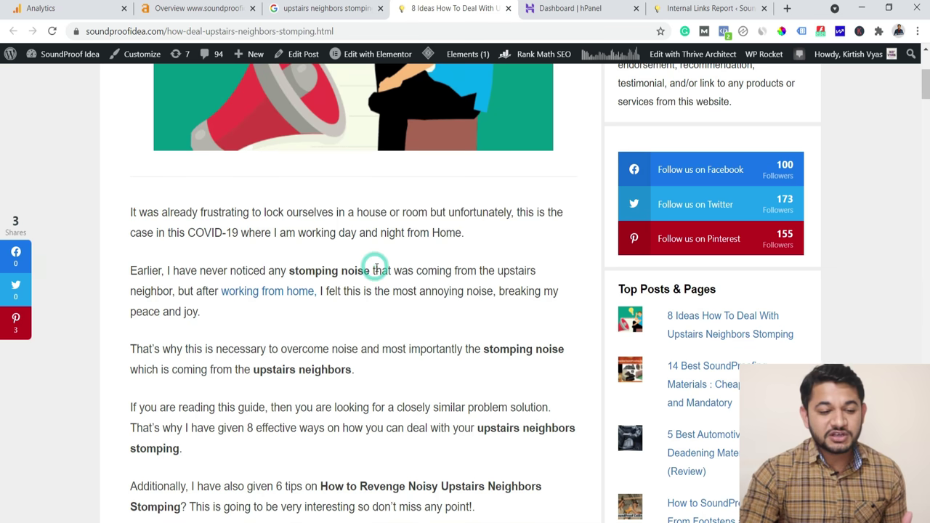
scroll(291, 177, down, 4)
scroll(291, 166, down, 2)
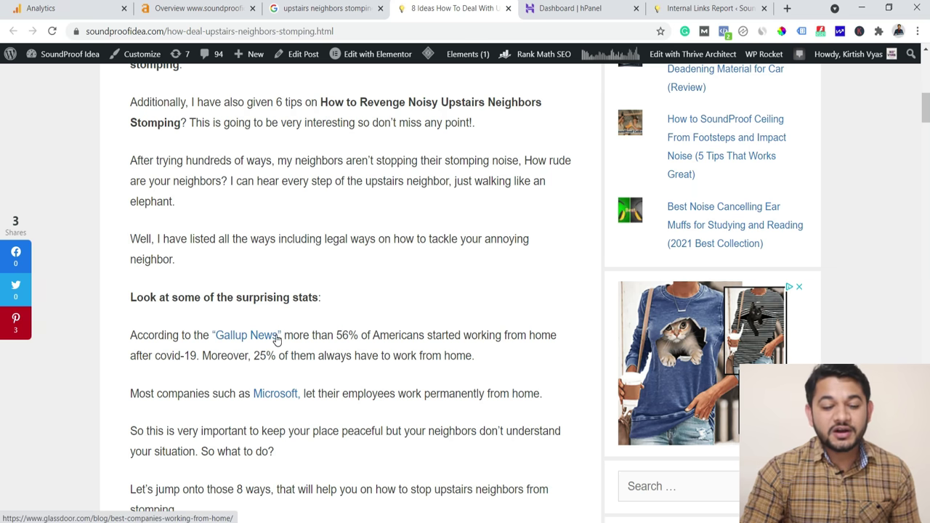
scroll(276, 339, down, 1)
scroll(276, 339, down, 1)
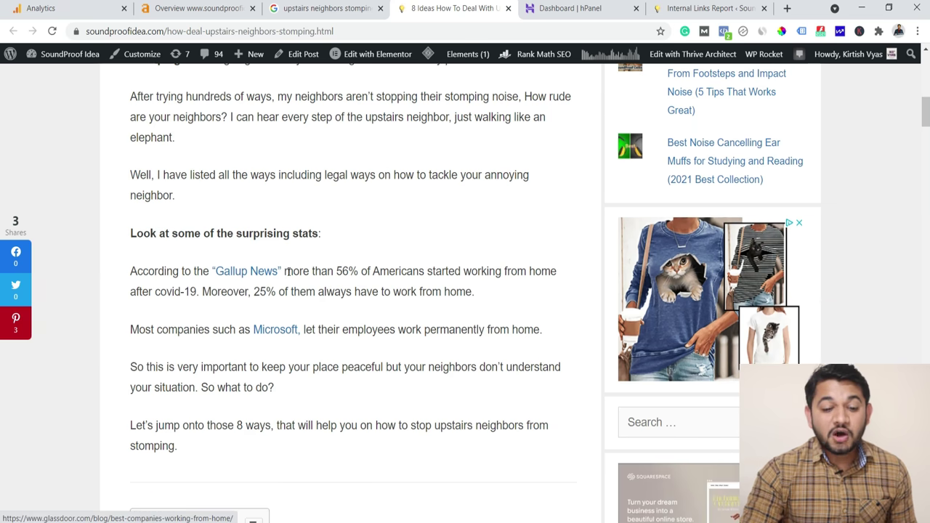